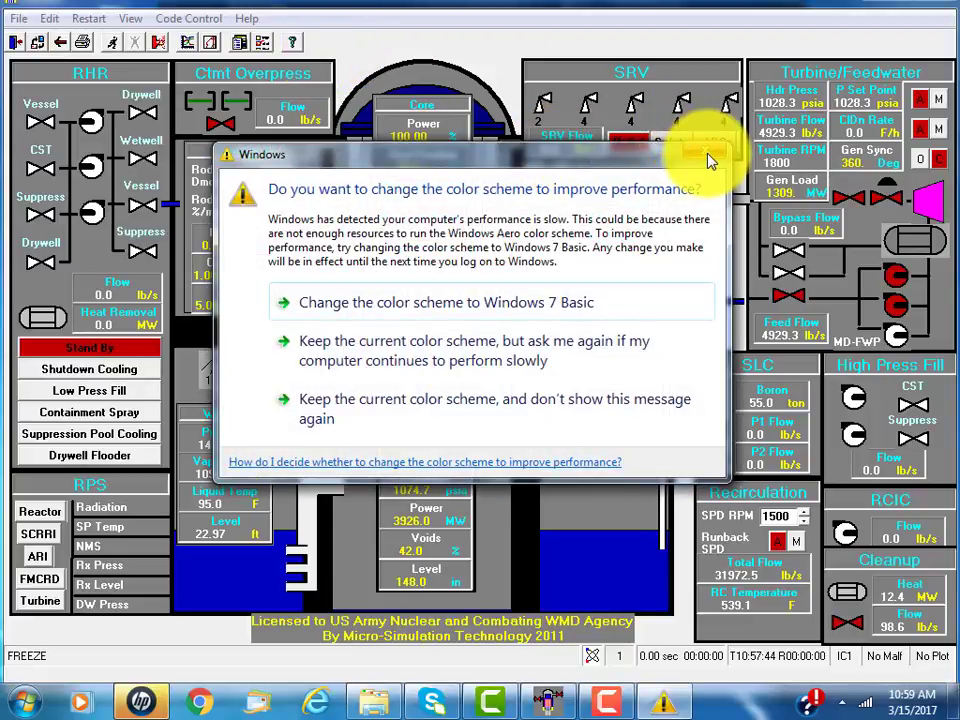
Step: Close the Windows 'change the color scheme' prompt covering the plant display
left_click(708, 158)
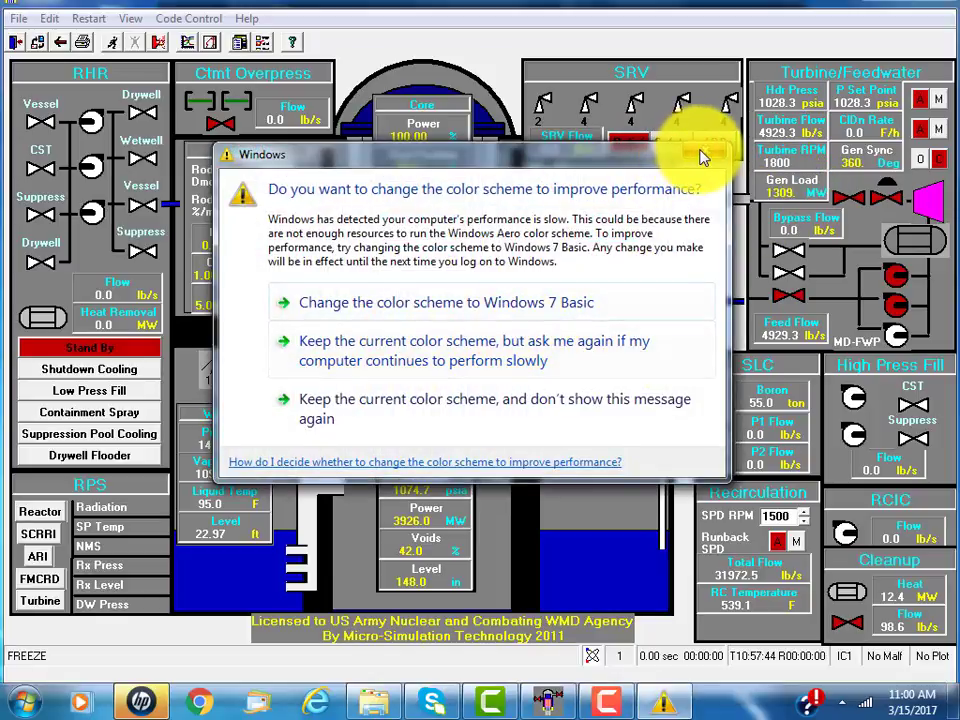
left_click(701, 155)
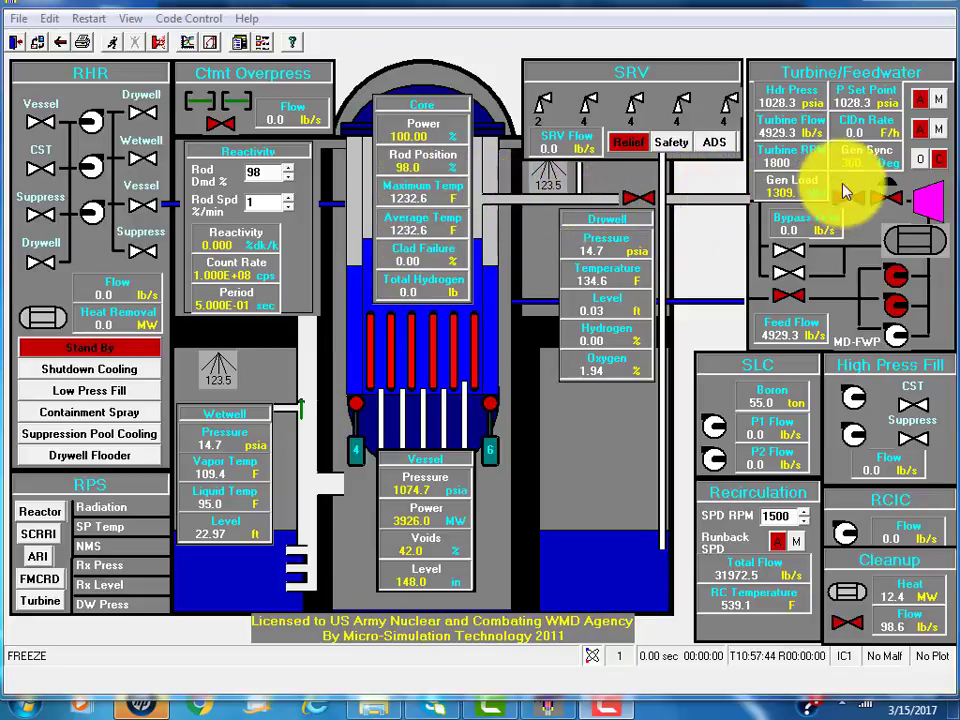
Step: Take the simulator out of FREEZE and raise the simulation speed to 2
left_click(928, 201)
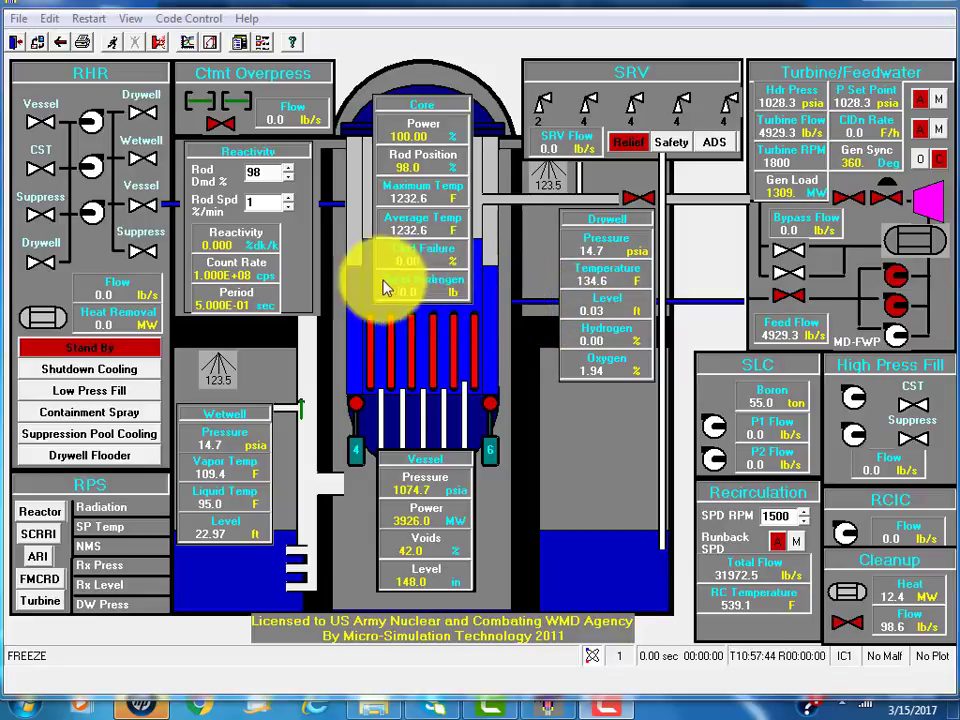
left_click(112, 44)
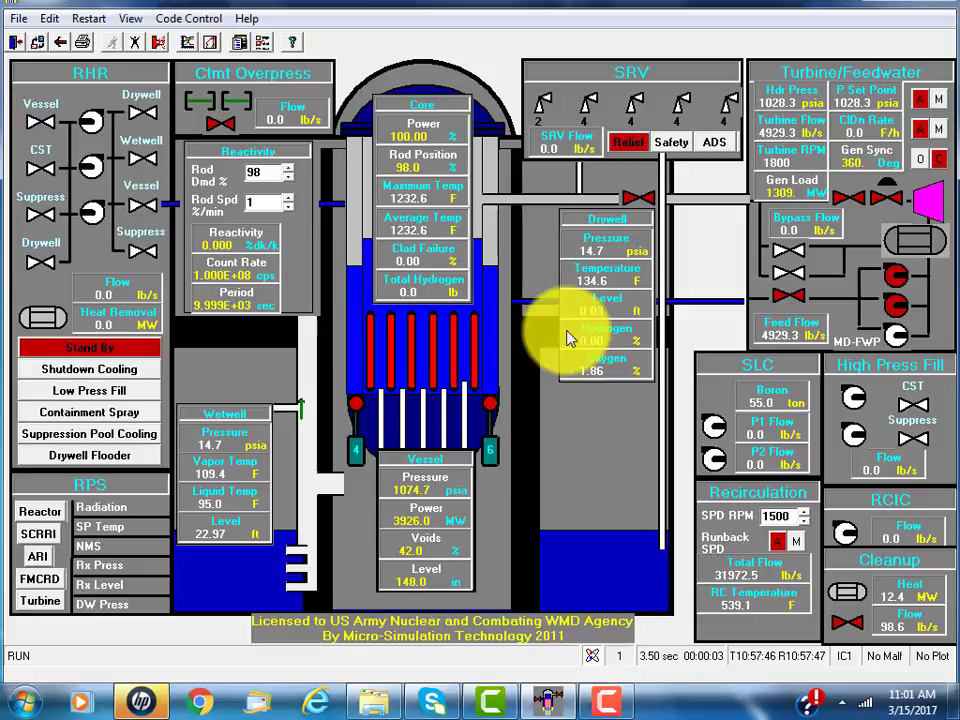
left_click(624, 660)
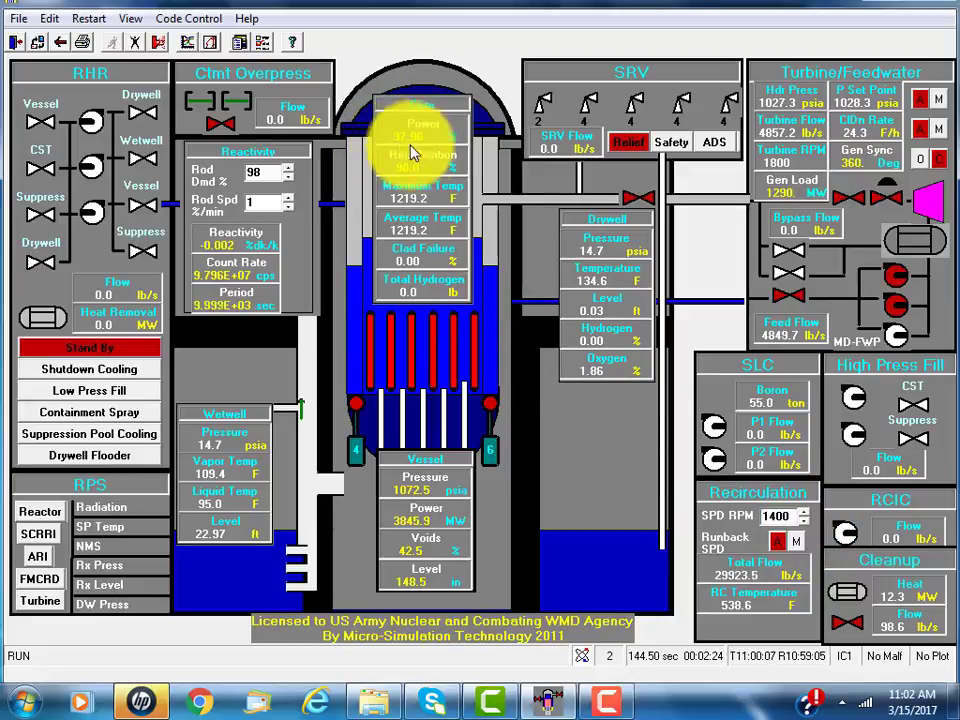
Step: Show the Flux-Flow Diagram and set the recirculation pump speed to 1380 rpm
left_click(133, 19)
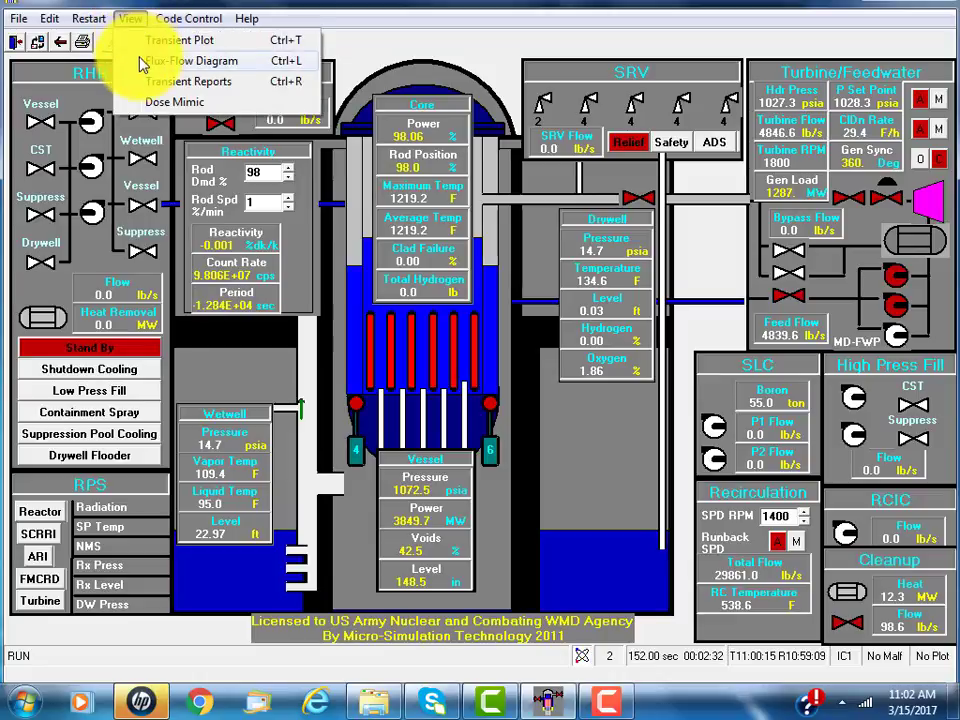
left_click(175, 64)
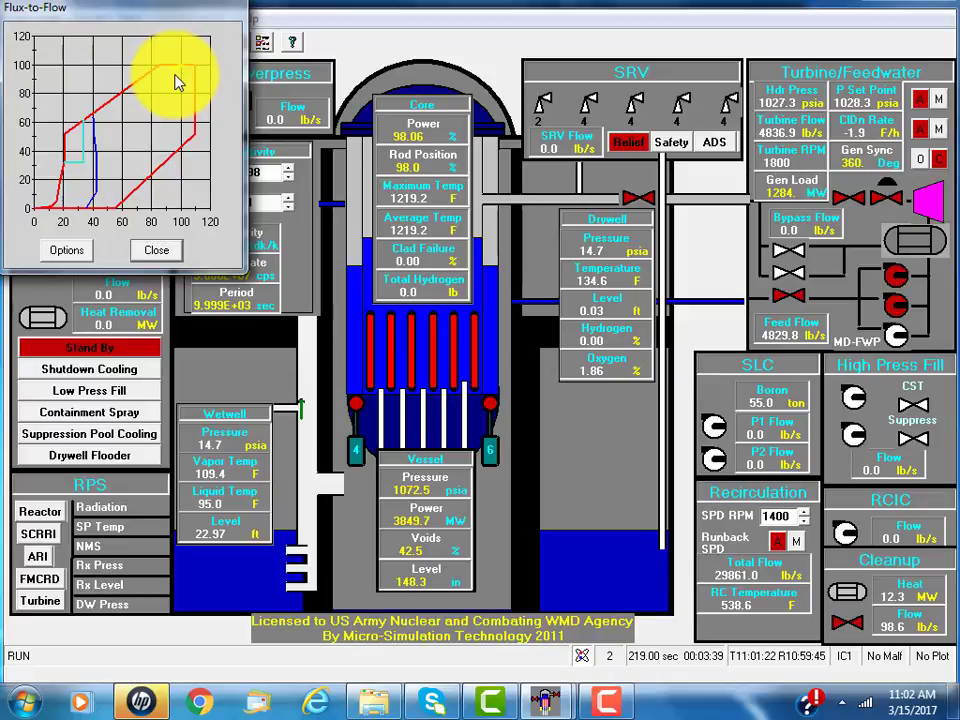
left_click(805, 521)
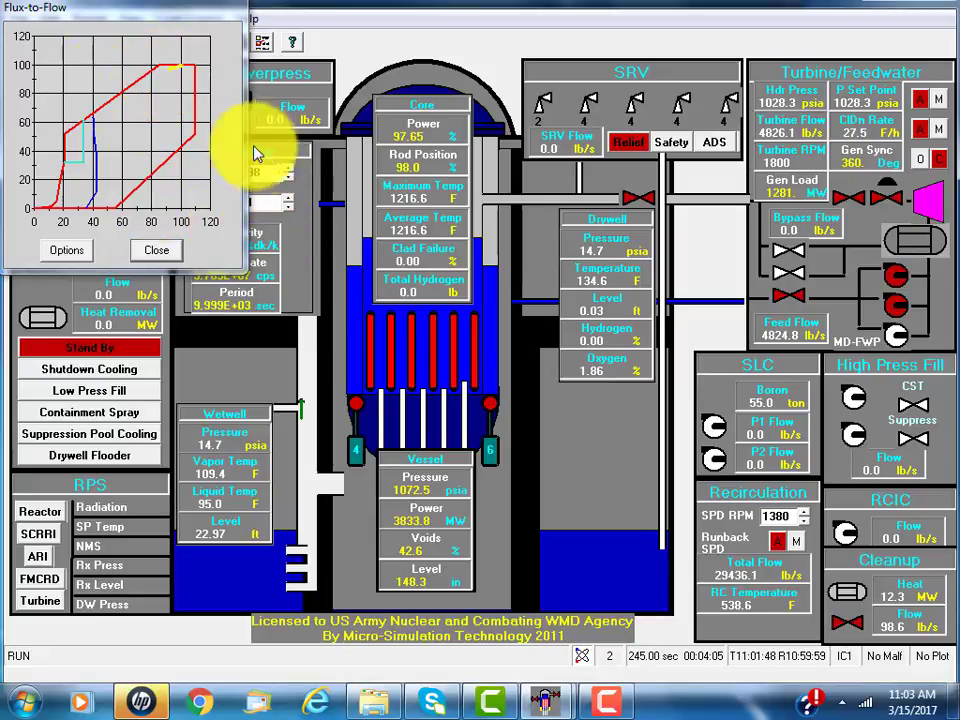
Step: Move the Flux-to-Flow window lower, set rod demand to 92% and rod speed to 3%/min
left_click_drag(129, 11, 160, 258)
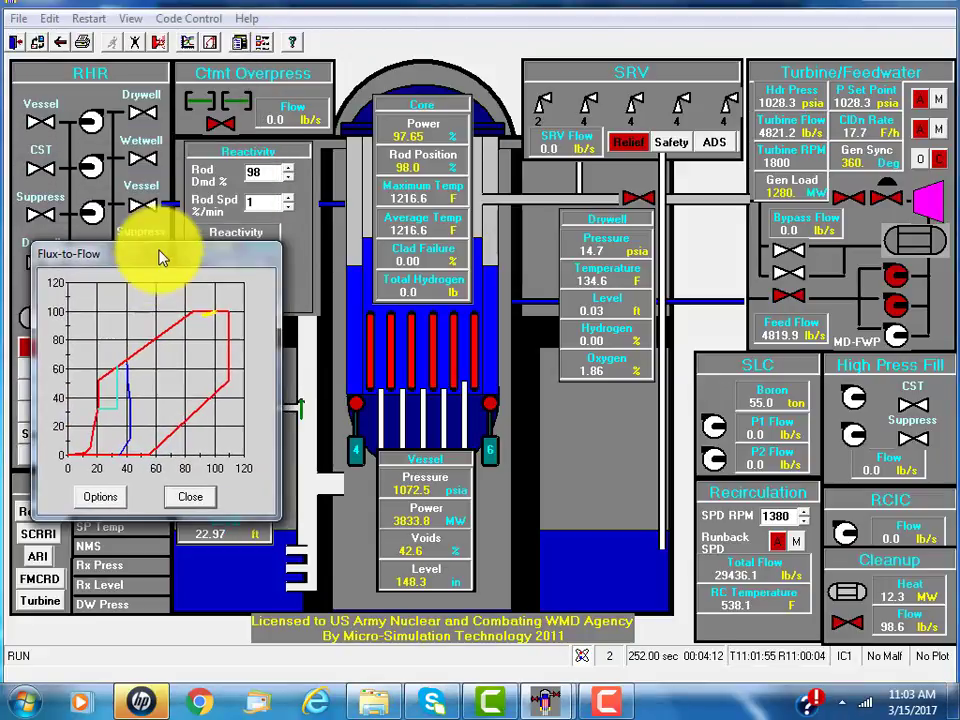
left_click(288, 179)
left_click(288, 179)
left_click(288, 179)
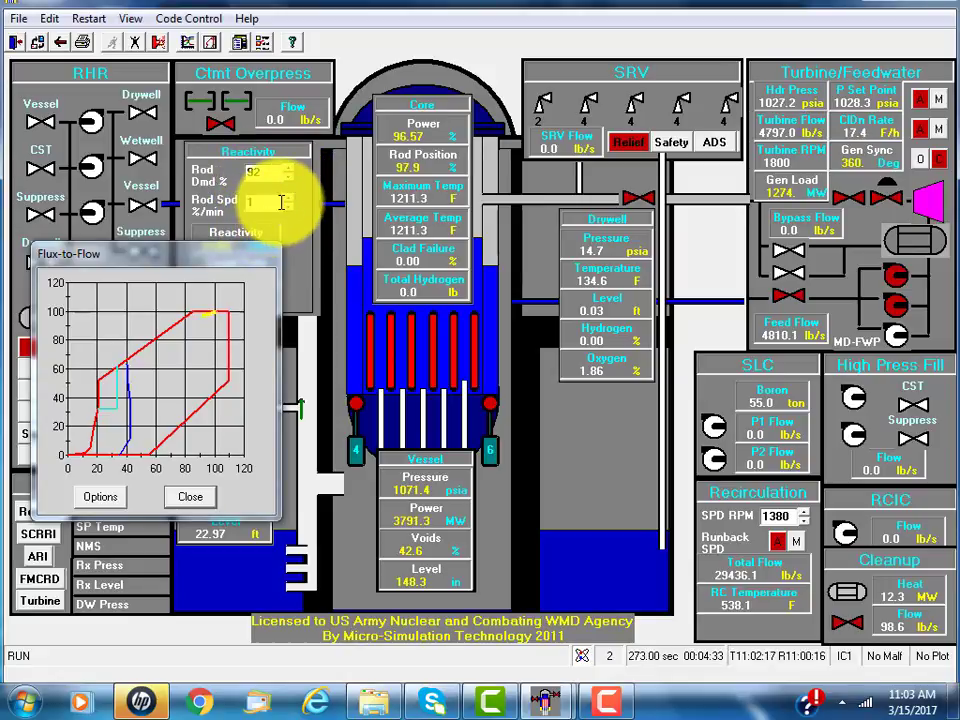
left_click(289, 200)
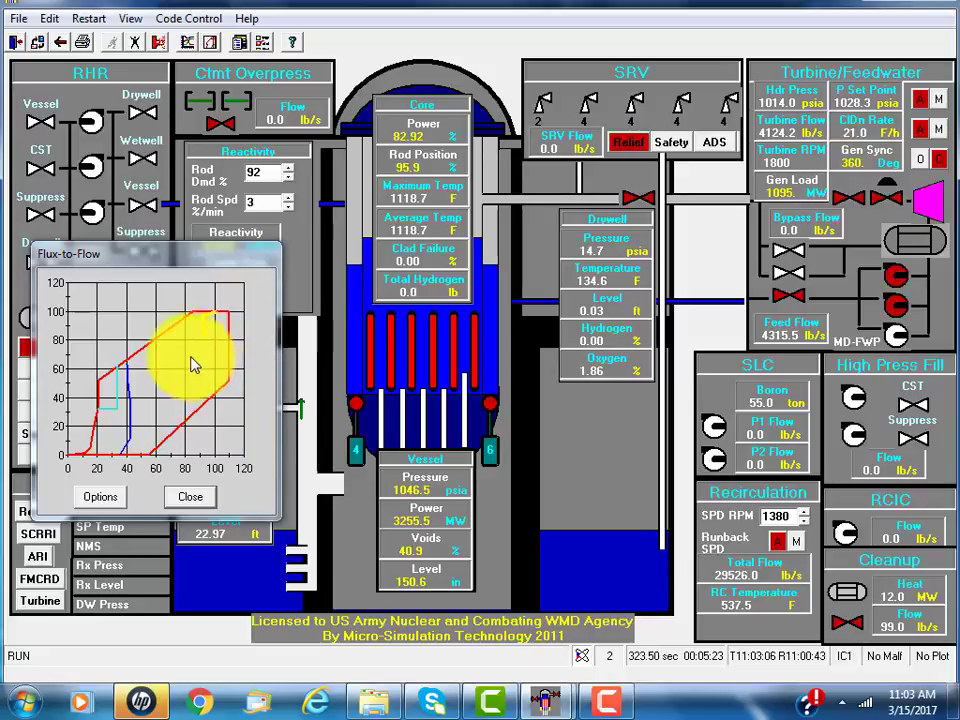
Step: Raise the control rod demand to 95%
left_click(288, 168)
left_click(288, 168)
left_click(288, 168)
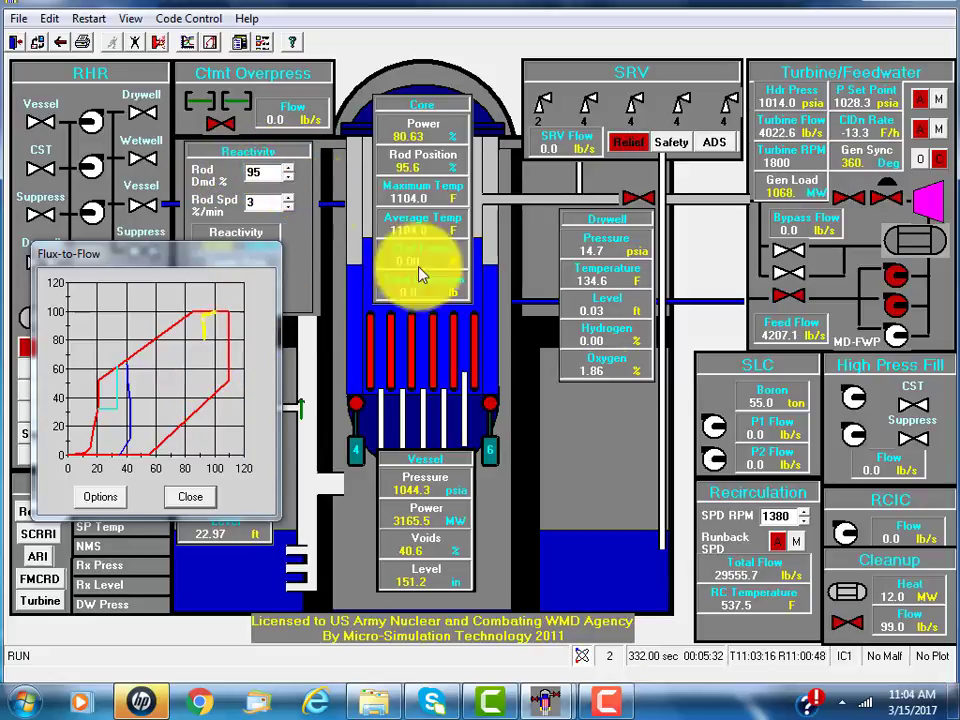
Step: Raise the recirculation pump speed to 1426 rpm and the rod speed to 4%/min
left_click(808, 512)
left_click(808, 512)
left_click(808, 512)
left_click(808, 512)
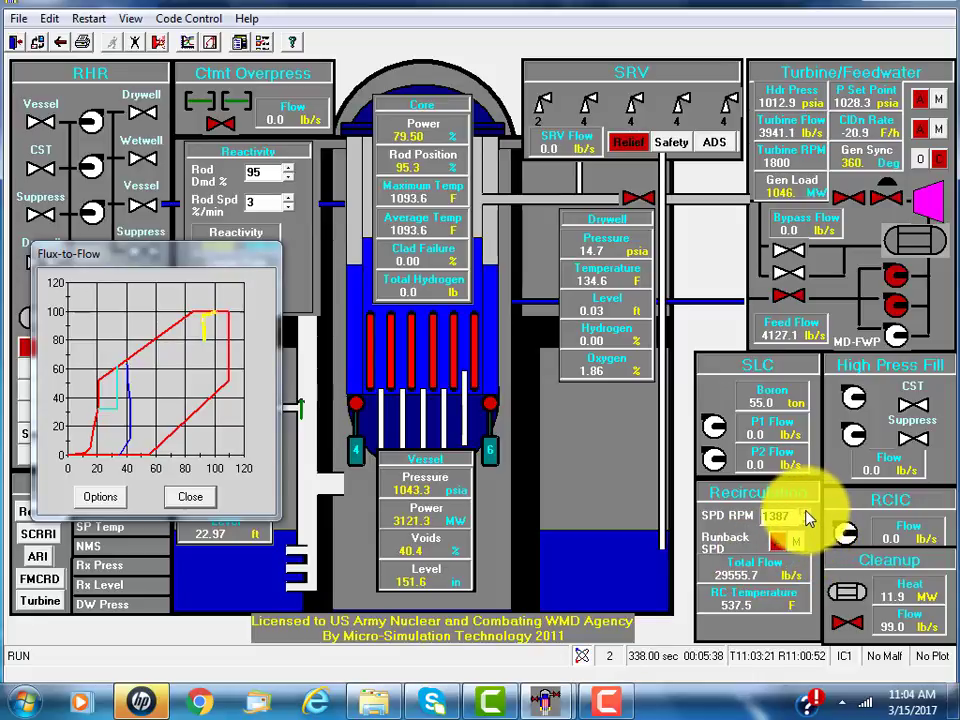
left_click(808, 514)
left_click(808, 514)
left_click(808, 514)
left_click(808, 514)
left_click(808, 514)
left_click(808, 514)
left_click(808, 514)
left_click(808, 514)
left_click(808, 514)
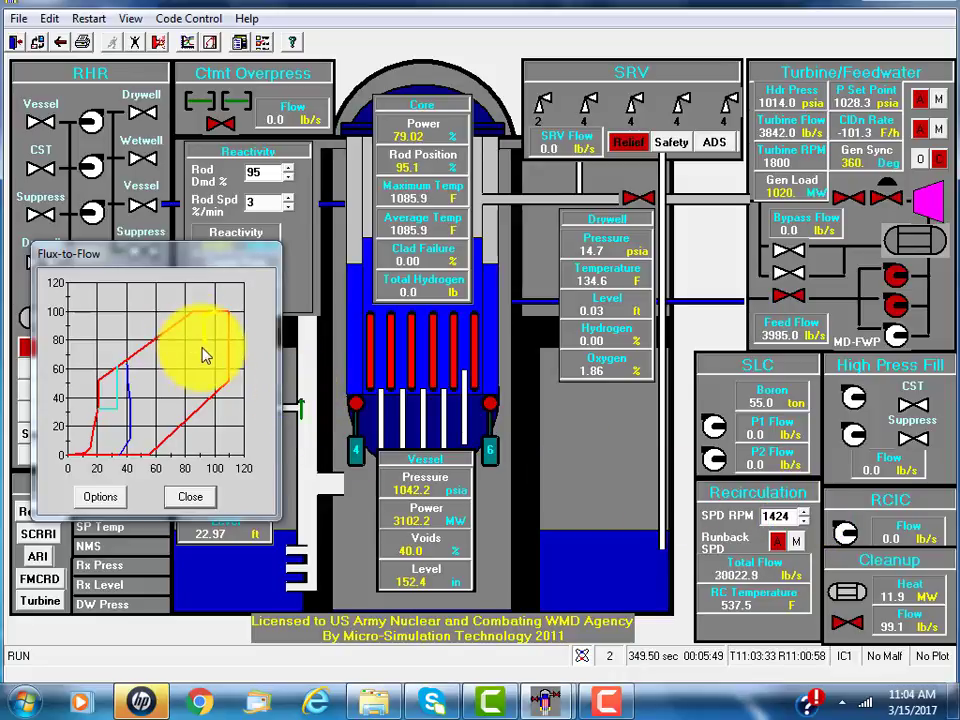
left_click(806, 511)
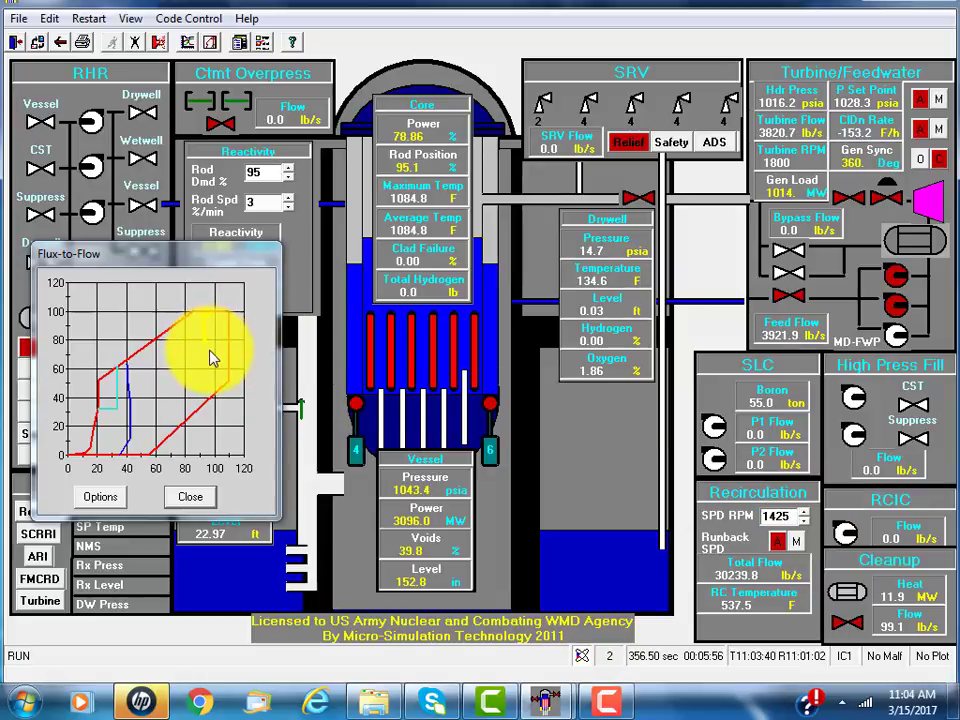
left_click(289, 199)
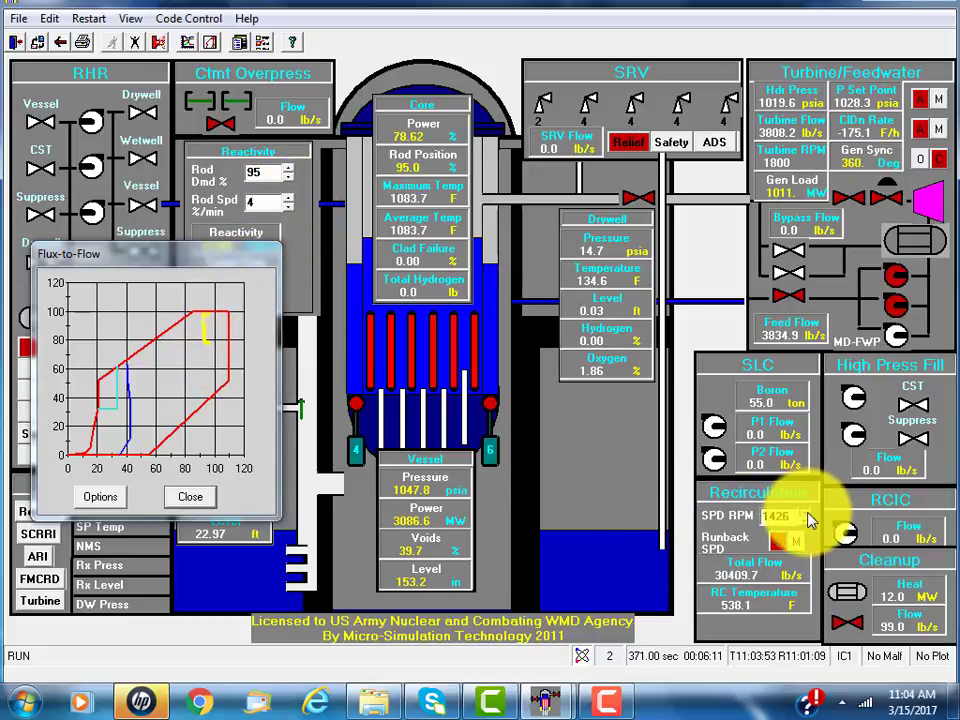
Step: Plot Flux Neutron (%) over time with the default scales, then return to the plant display
left_click(135, 20)
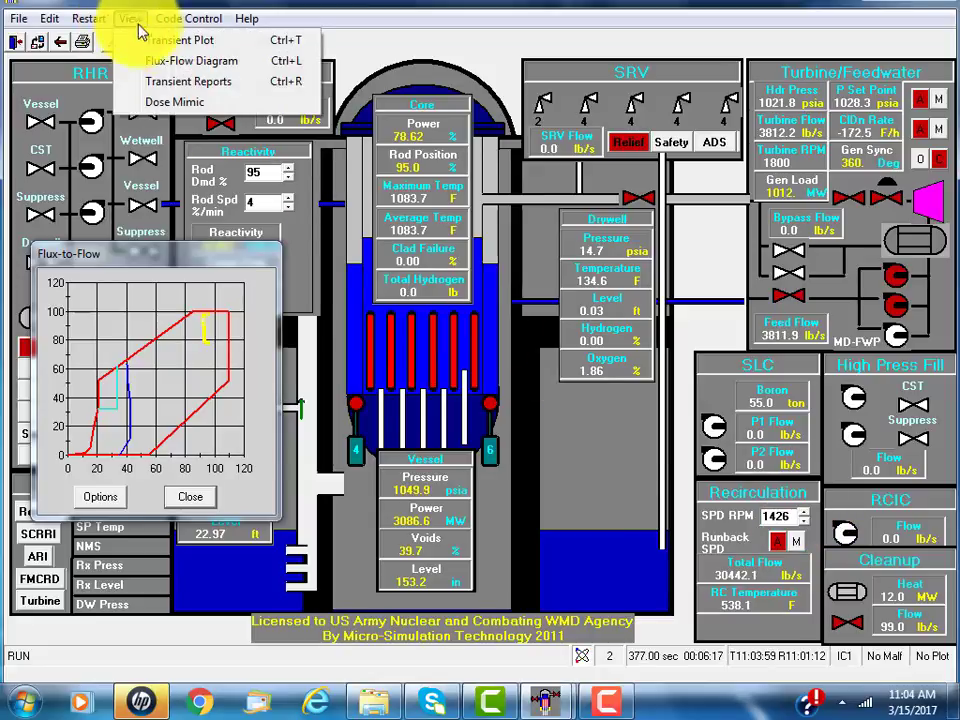
left_click(196, 44)
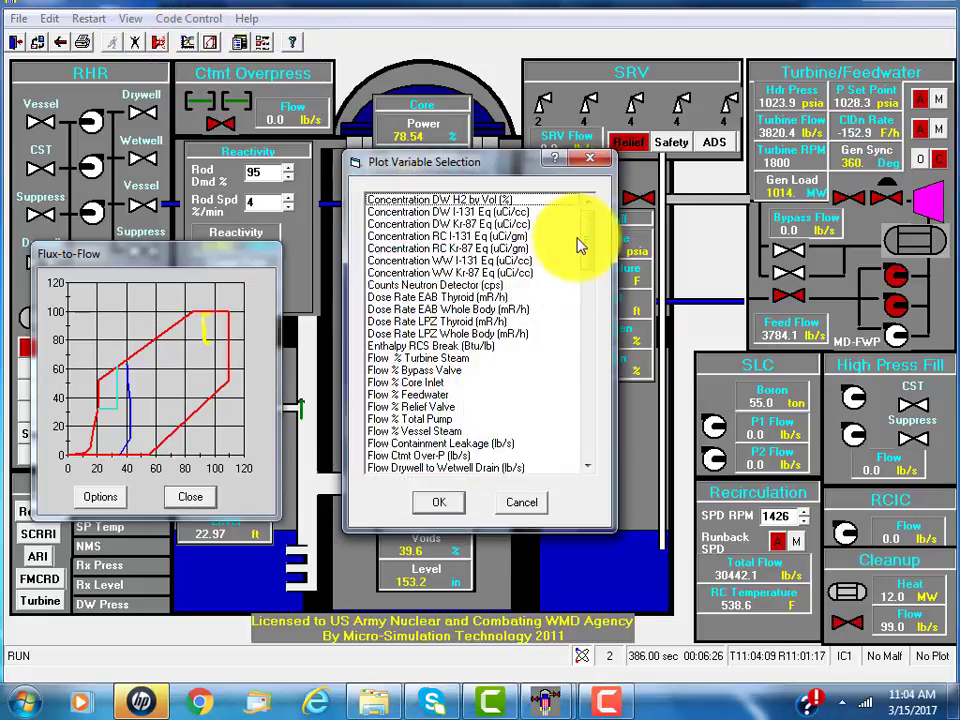
left_click_drag(593, 232, 556, 361)
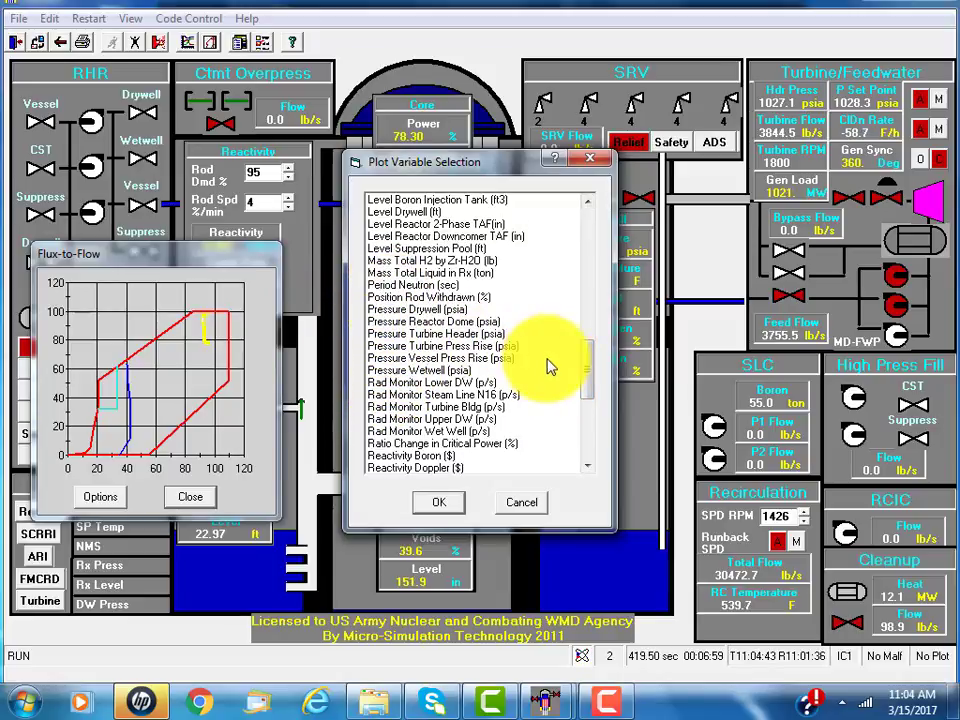
left_click_drag(594, 360, 589, 326)
left_click(407, 214)
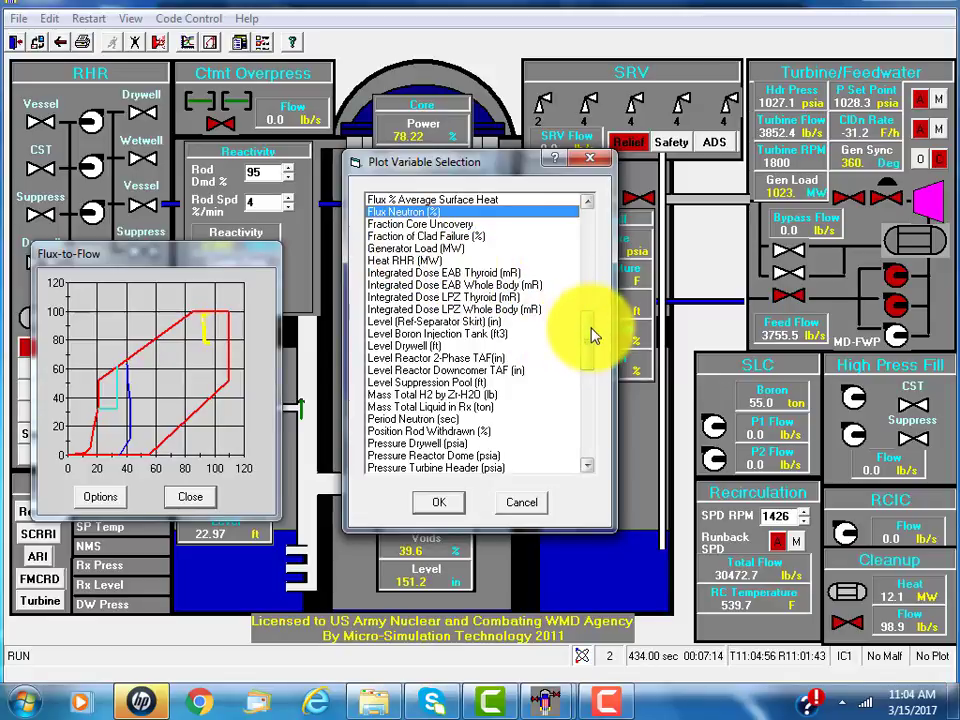
left_click_drag(591, 338, 588, 353)
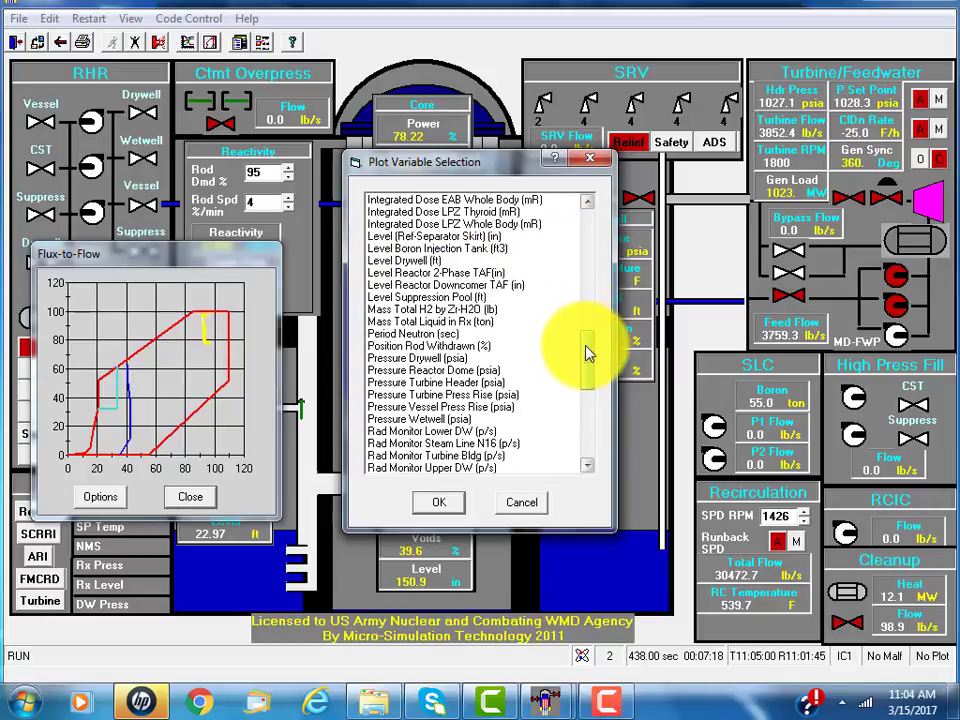
left_click(440, 507)
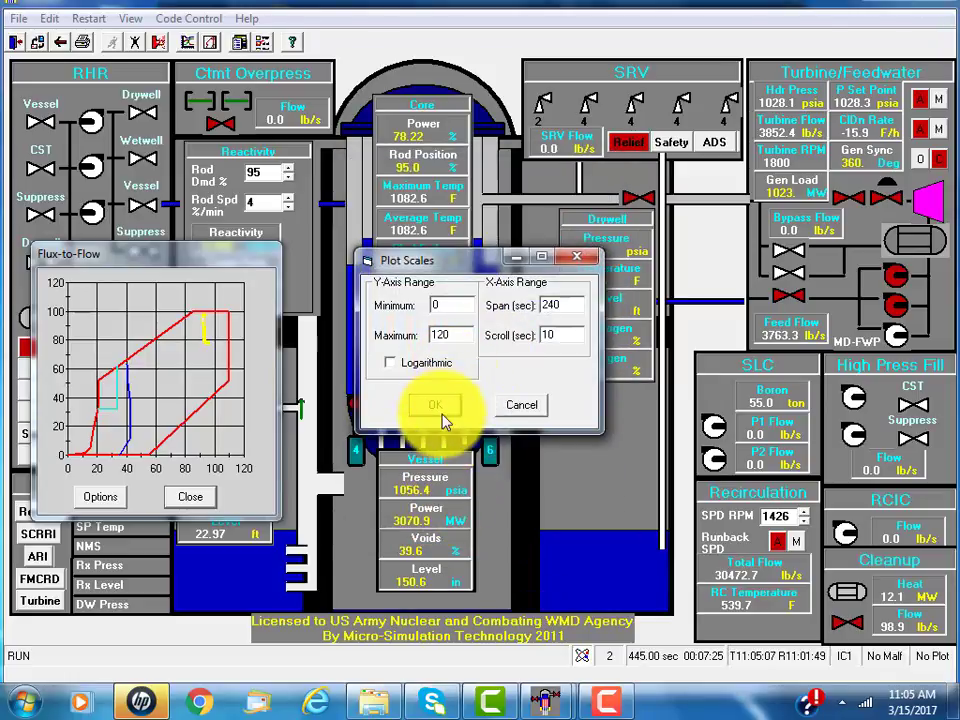
left_click(447, 418)
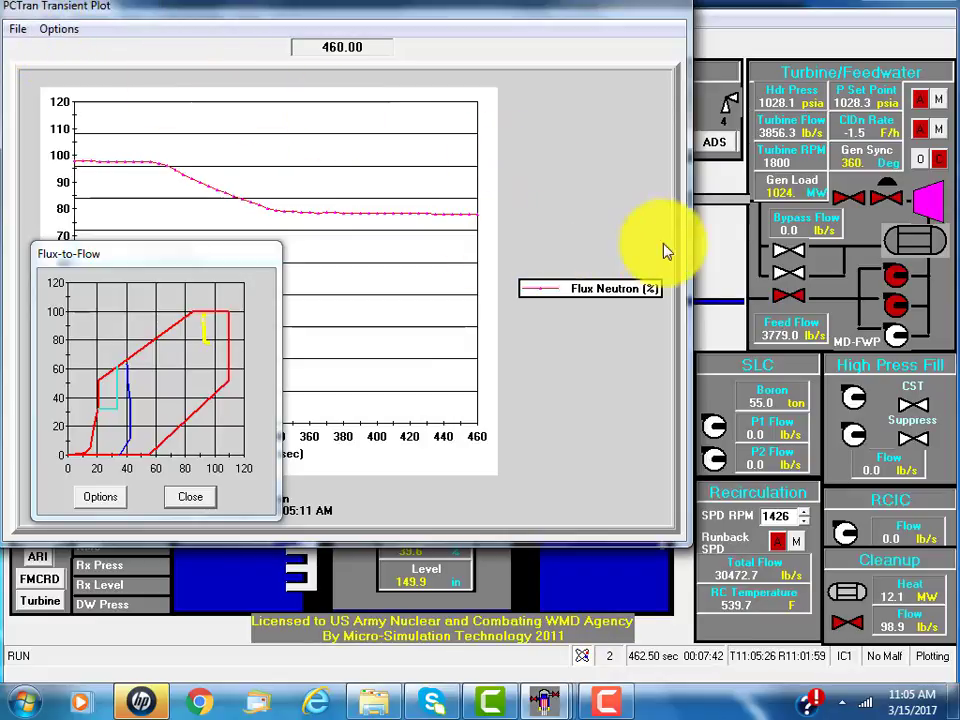
left_click(726, 266)
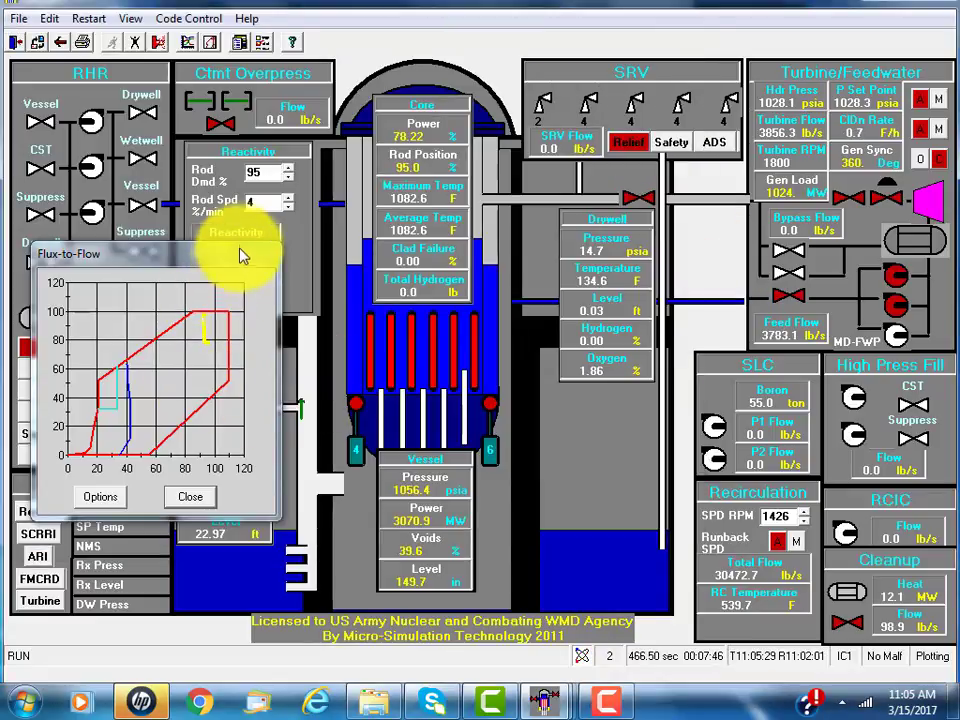
Step: Close the flux-to-flow map and open Code Control > Malfunctions to find Steam Line Break Inside Drywell
left_click(188, 505)
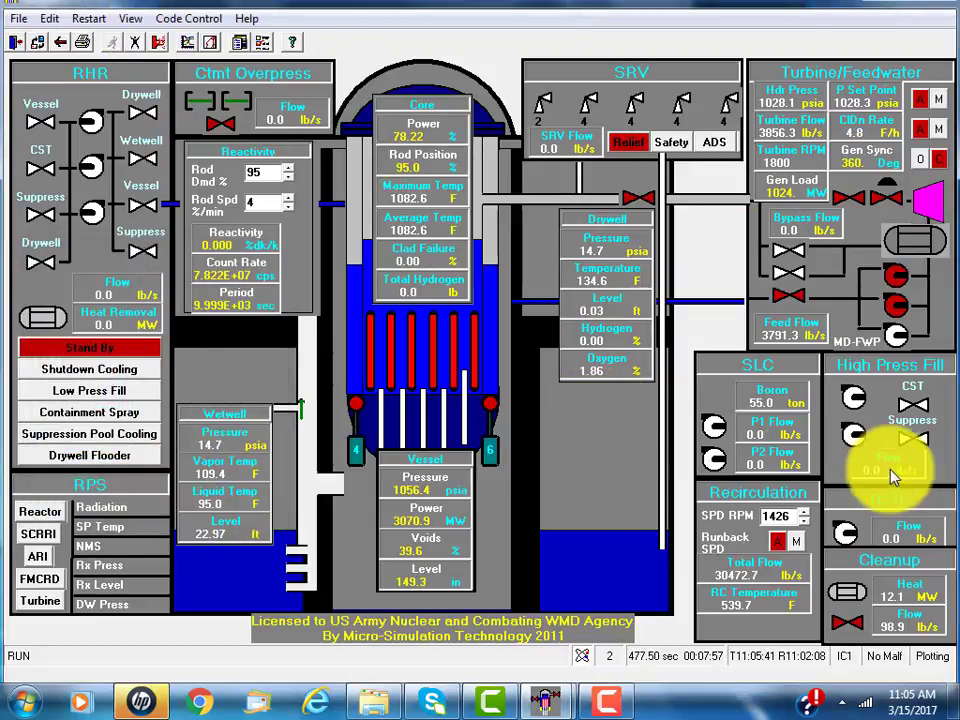
left_click(180, 20)
left_click(206, 96)
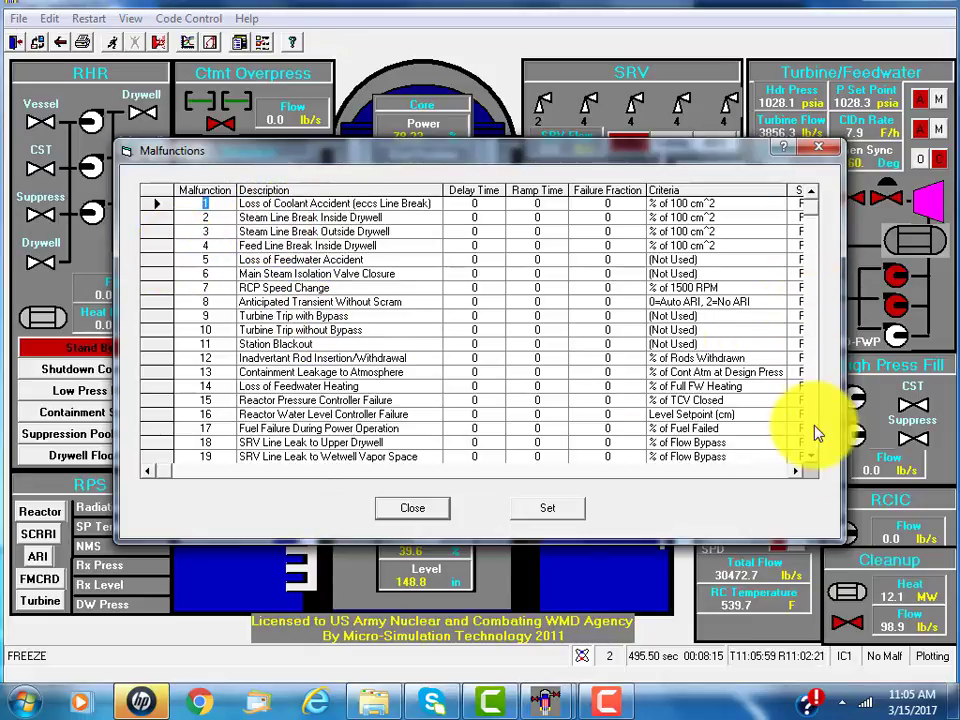
left_click(811, 458)
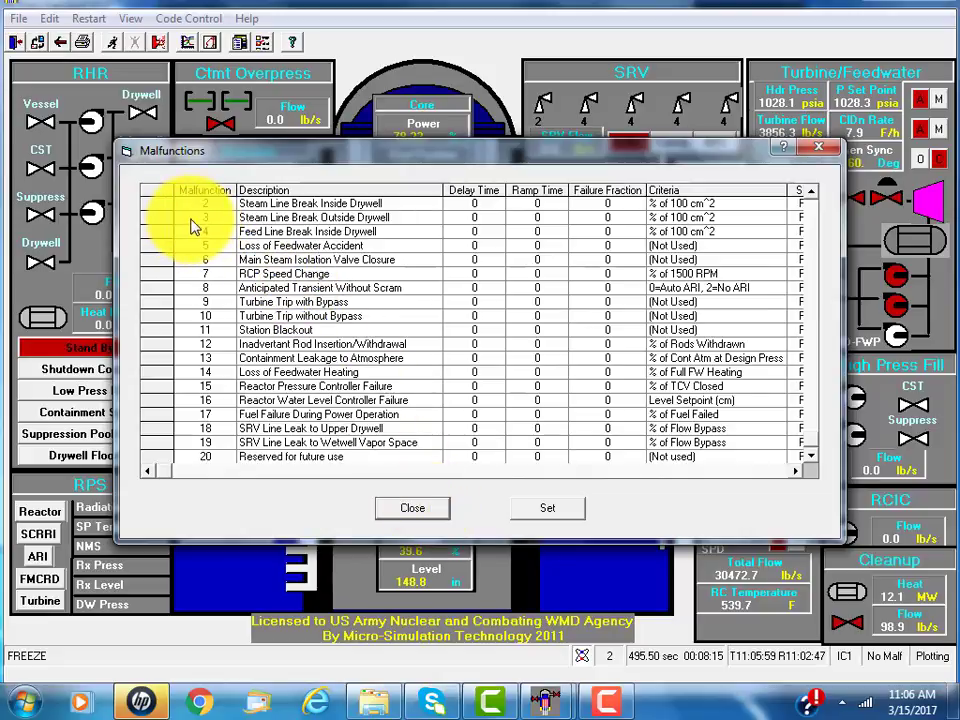
Step: Make Steam Line Break Inside Drywell active at failure fraction 1000, then close the Malfunctions list
left_click(152, 204)
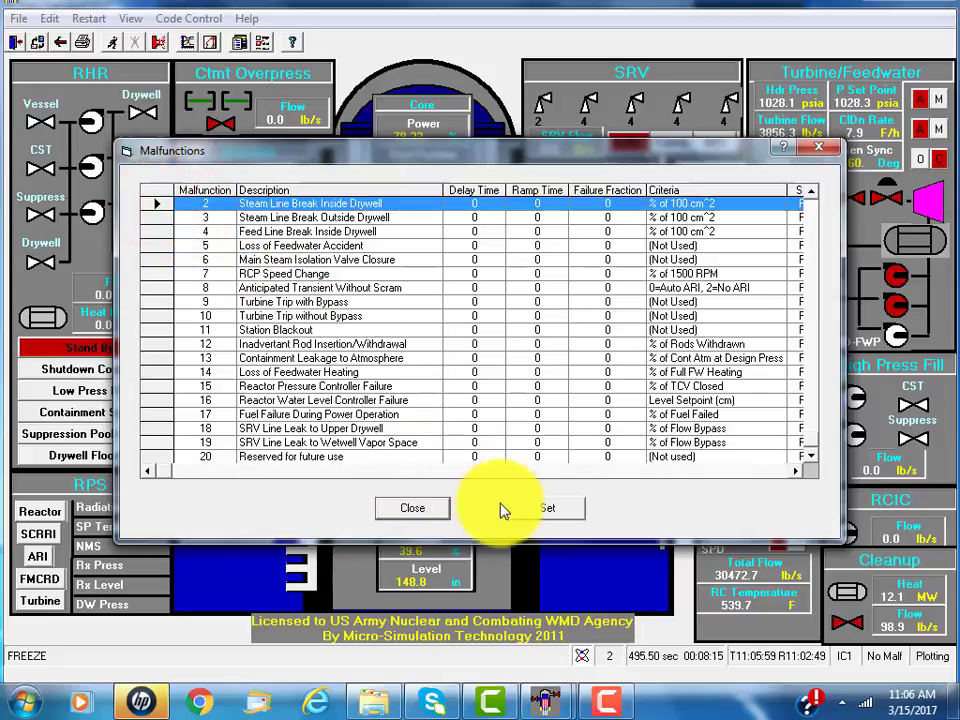
left_click(549, 513)
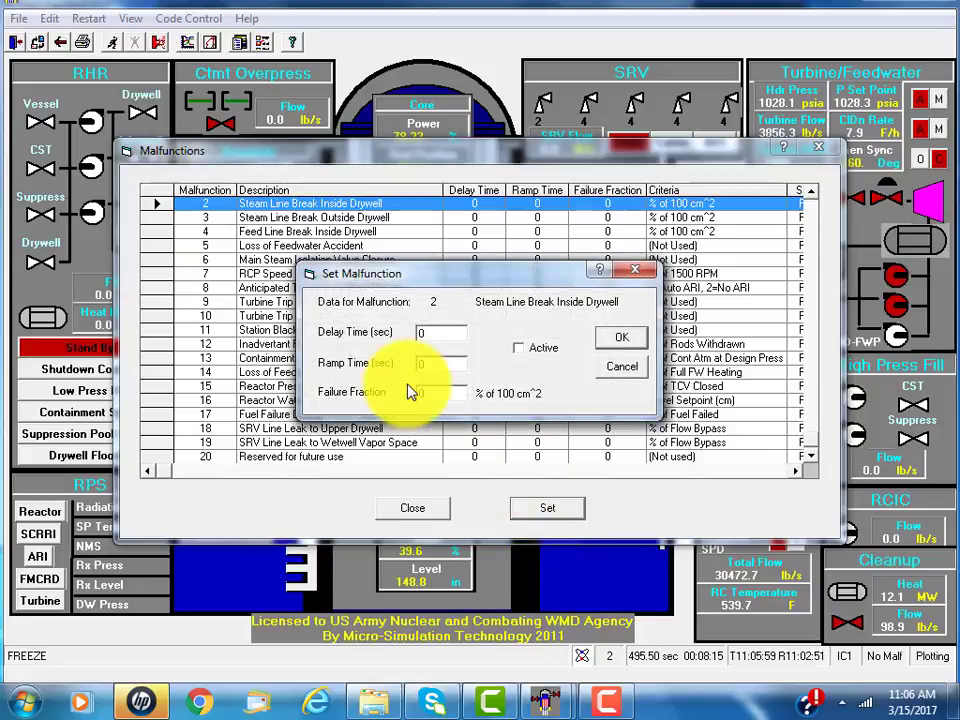
double_click(437, 393)
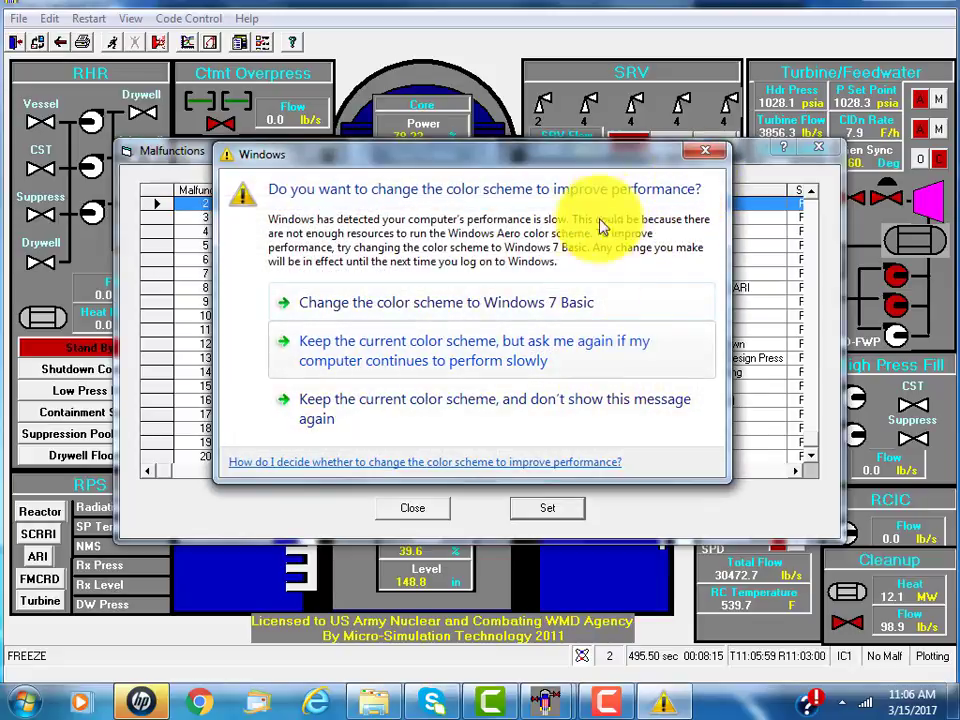
left_click(703, 151)
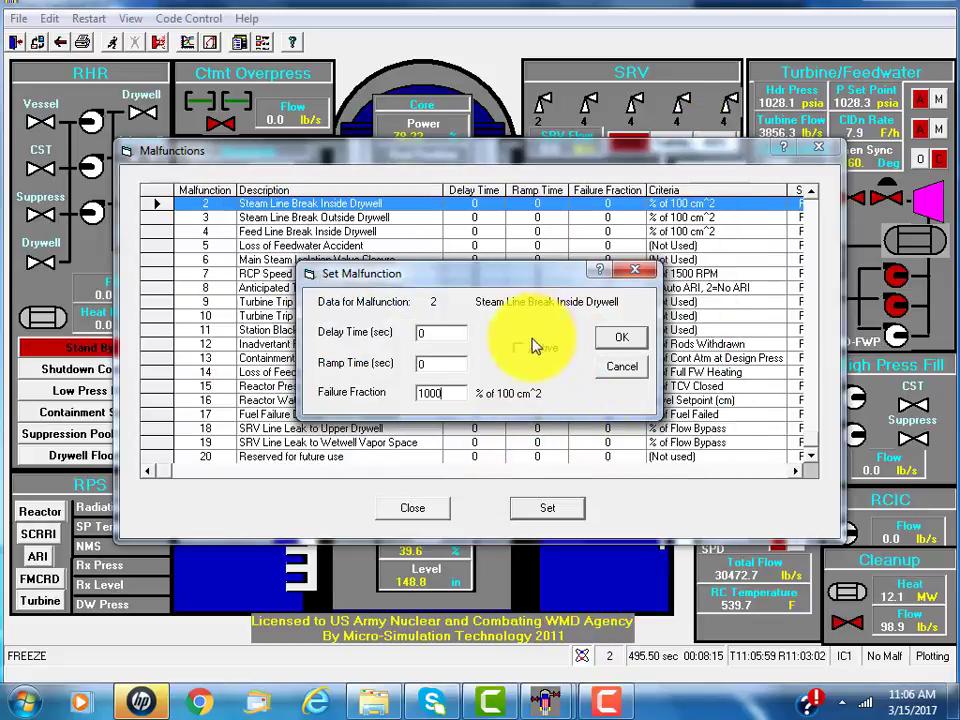
left_click(534, 352)
left_click(624, 342)
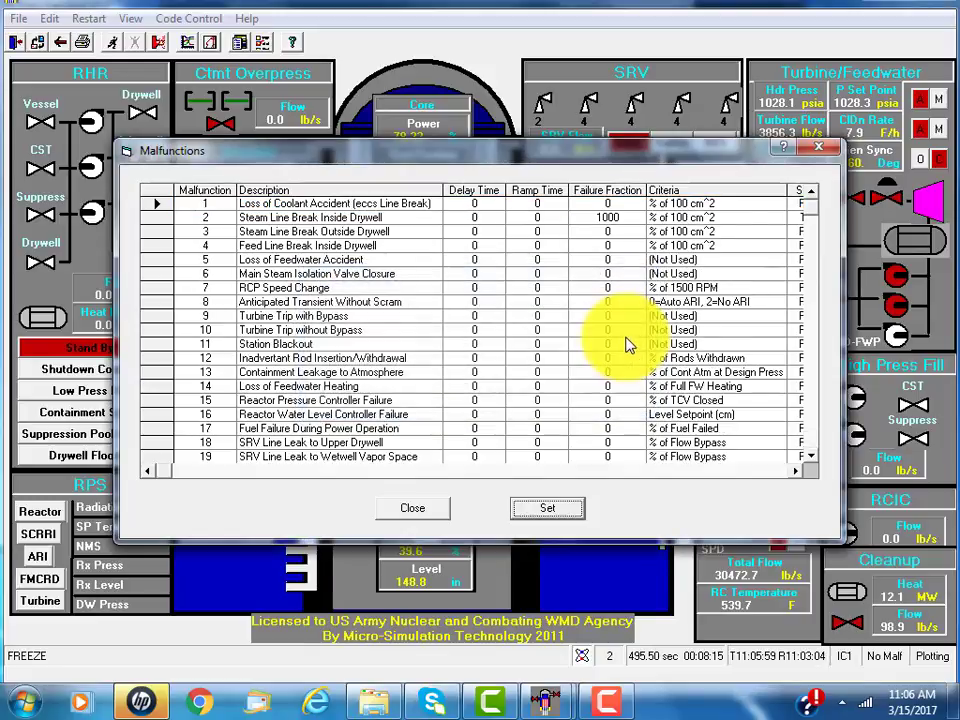
left_click(411, 510)
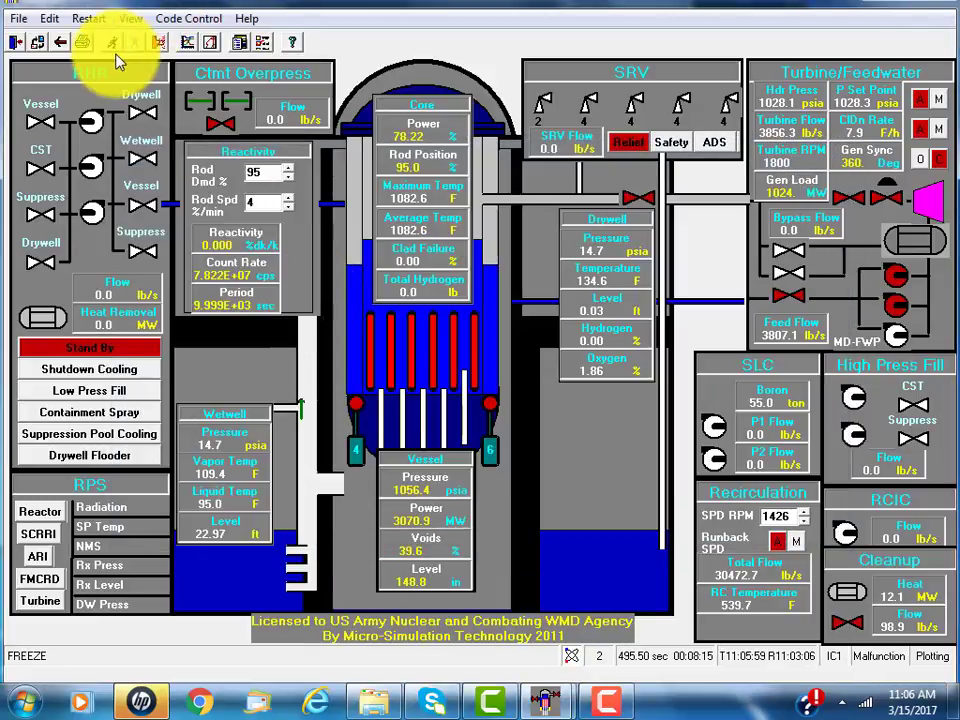
Step: Resume the simulation so the break develops, and start the top High Press Fill pump
left_click(114, 45)
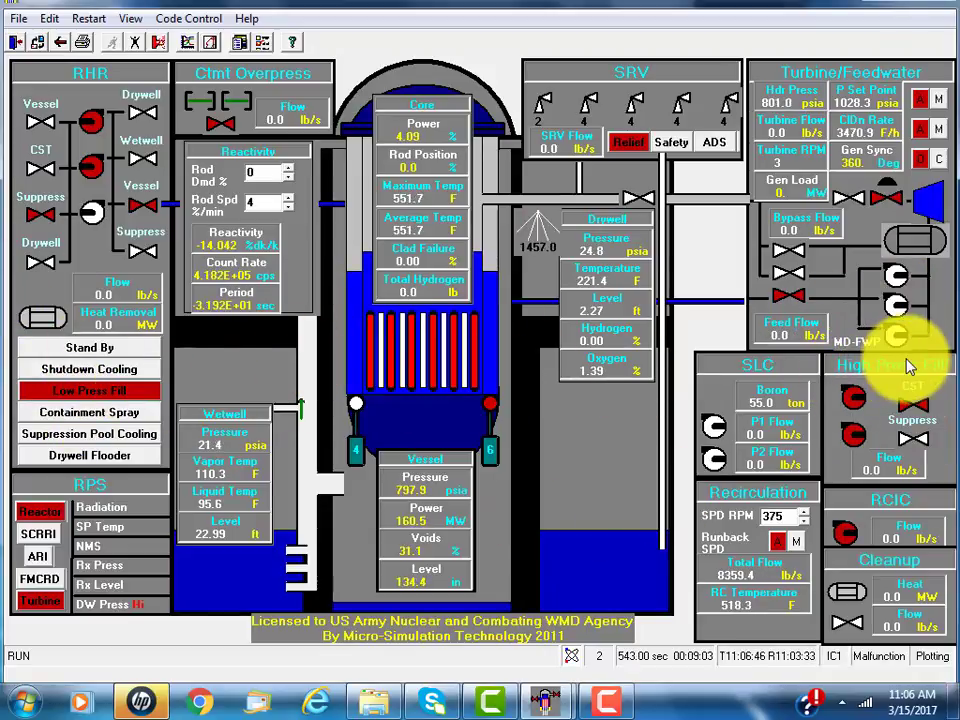
left_click(854, 392)
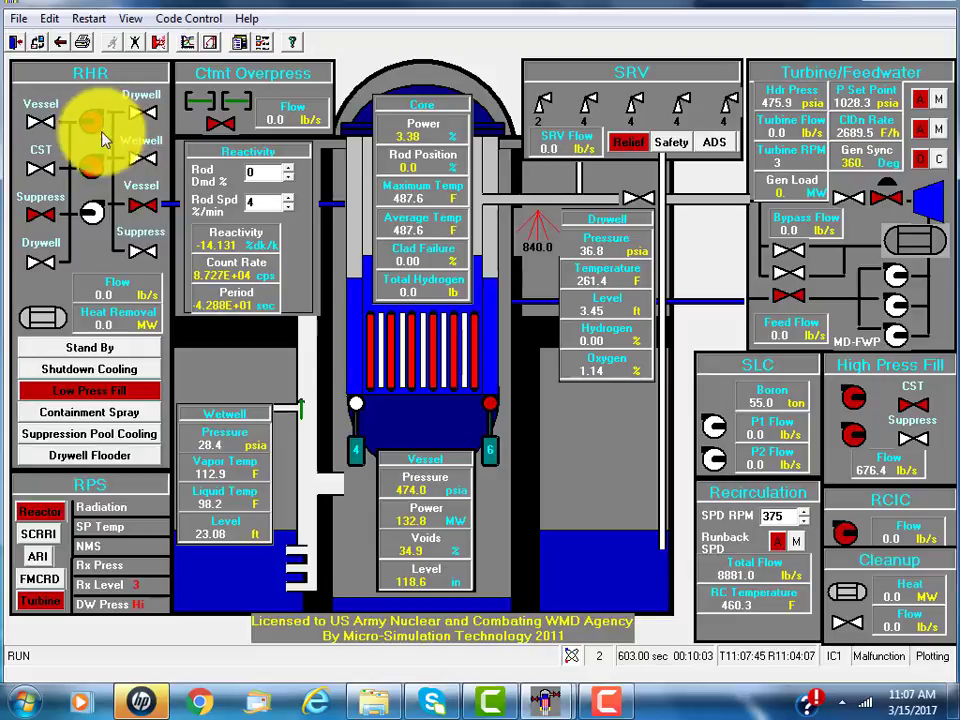
Step: Open the RHR Suppress valve and start the RHR pump, injecting about 405 lb/s
left_click(40, 214)
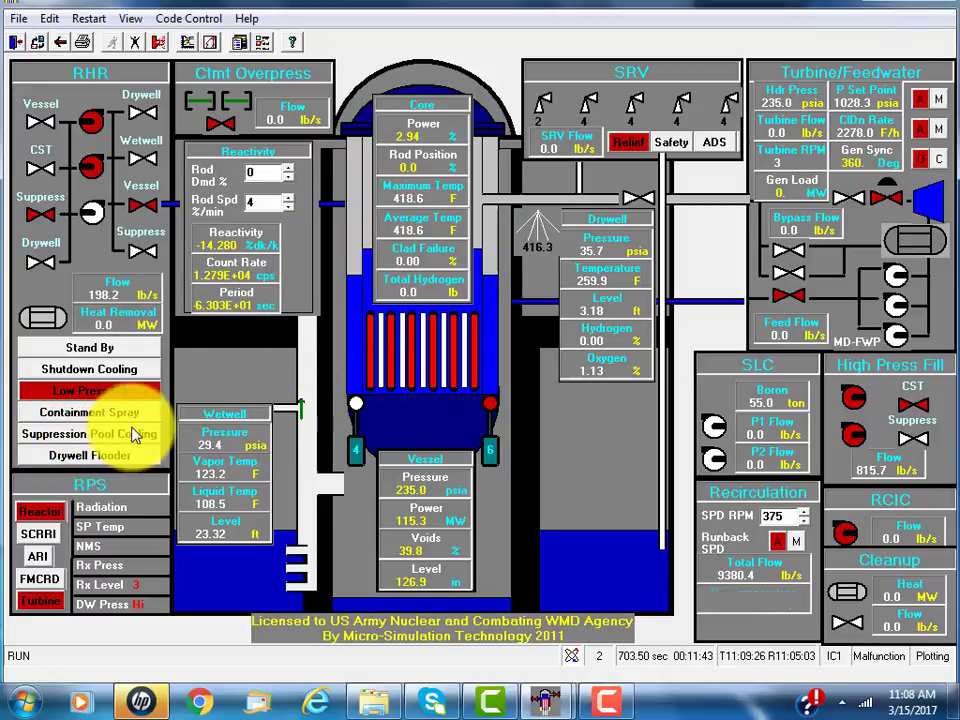
left_click(98, 165)
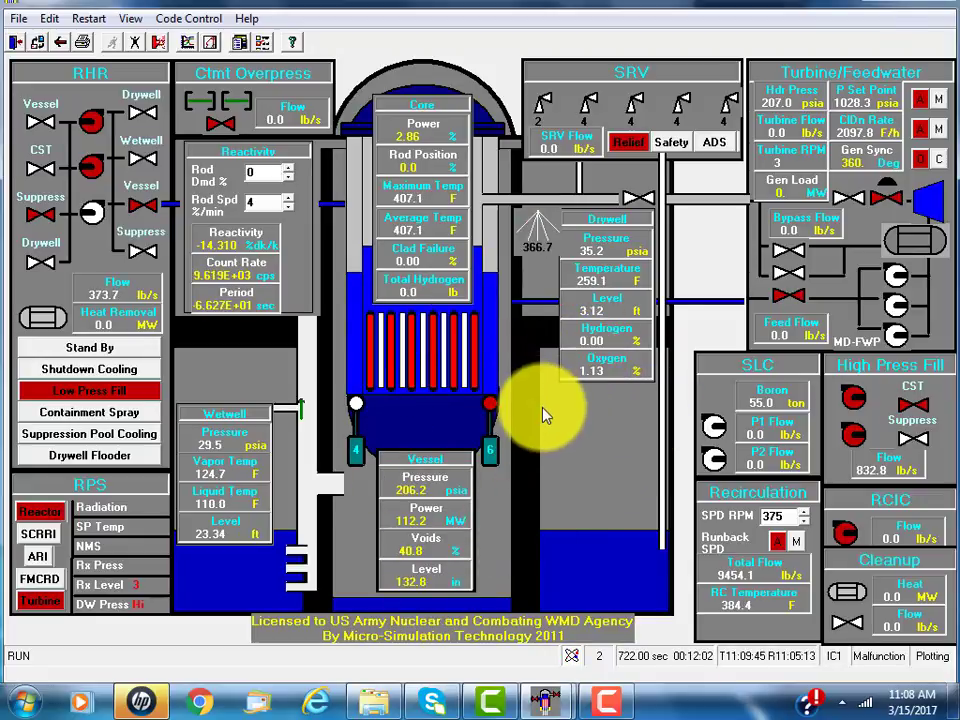
Step: Switch to the Dose Mimic view to check containment, reactor building and offsite doses
left_click(130, 20)
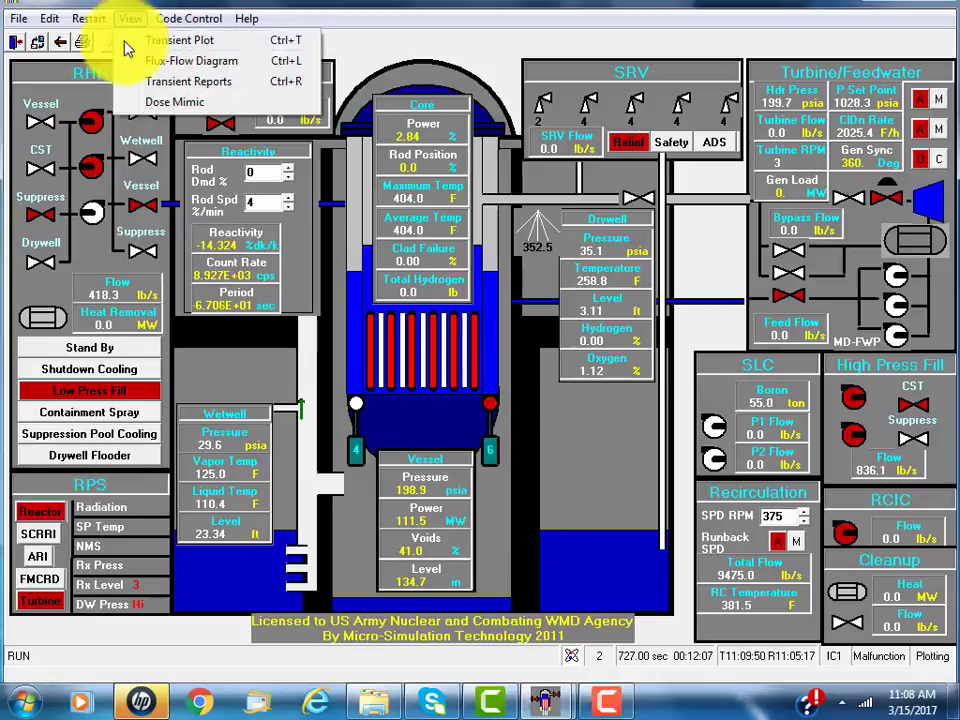
left_click(185, 102)
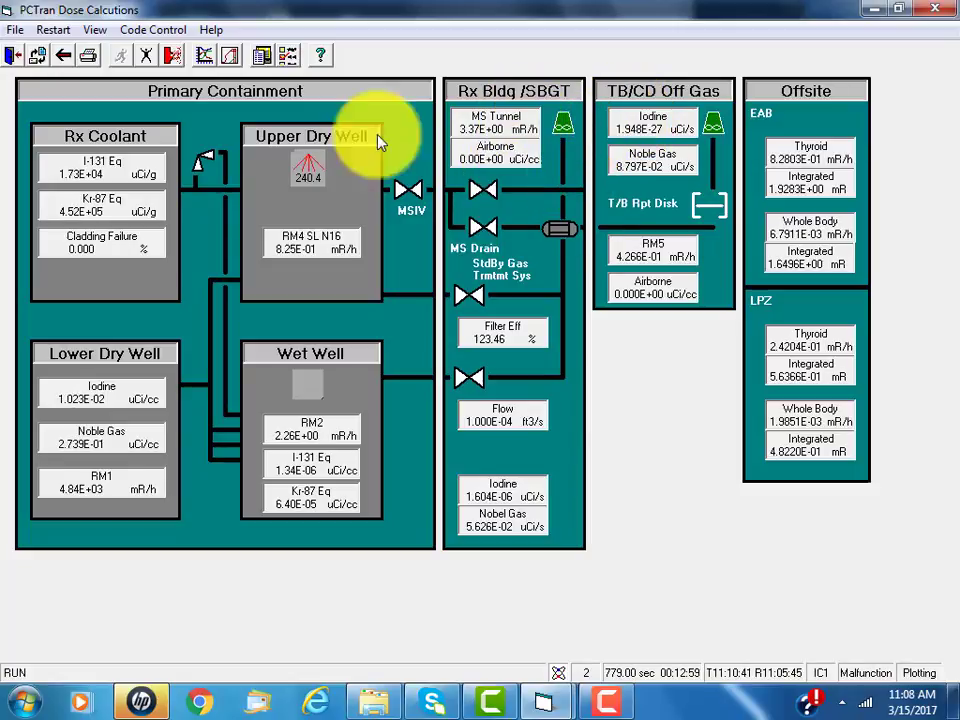
left_click(95, 31)
Step: Return to the Main Mimic plant display and let the transient run on to 789 s
left_click(165, 120)
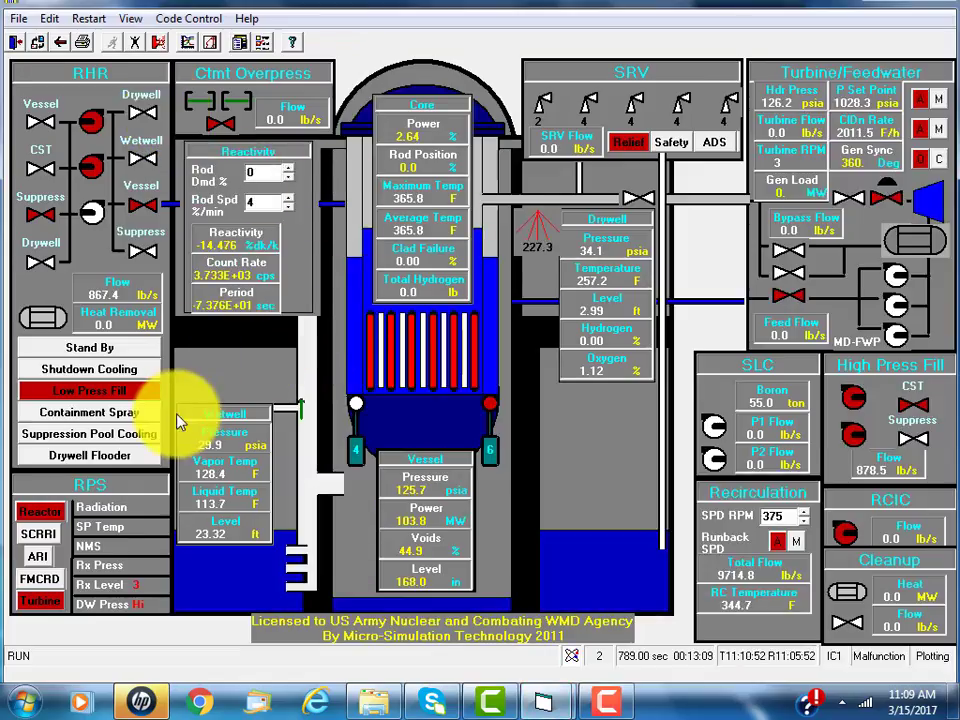